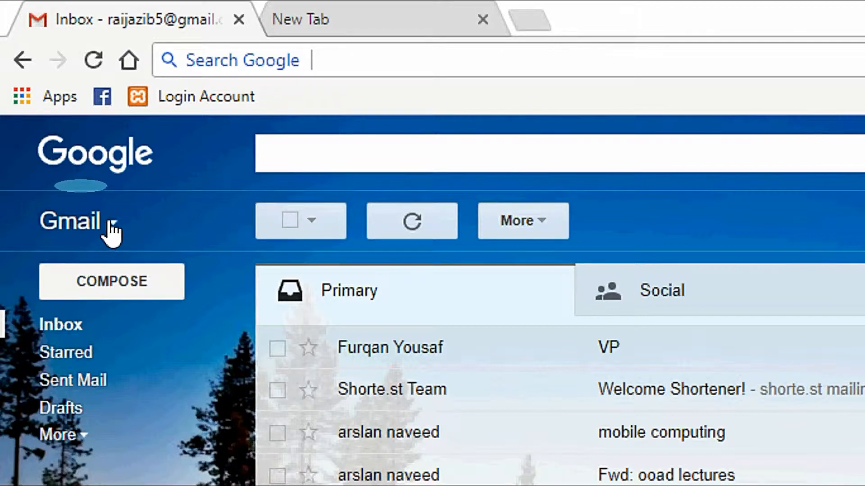
# Open Google Contacts from the Gmail inbox
pyautogui.click(113, 224)
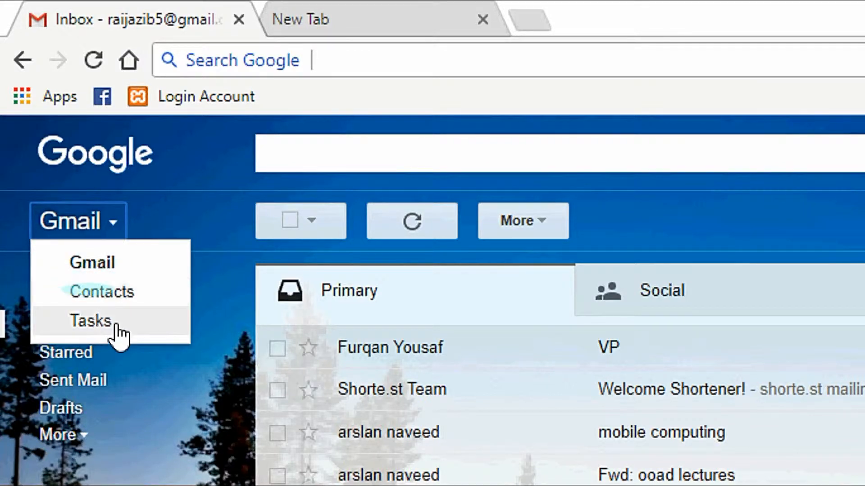
pyautogui.click(122, 303)
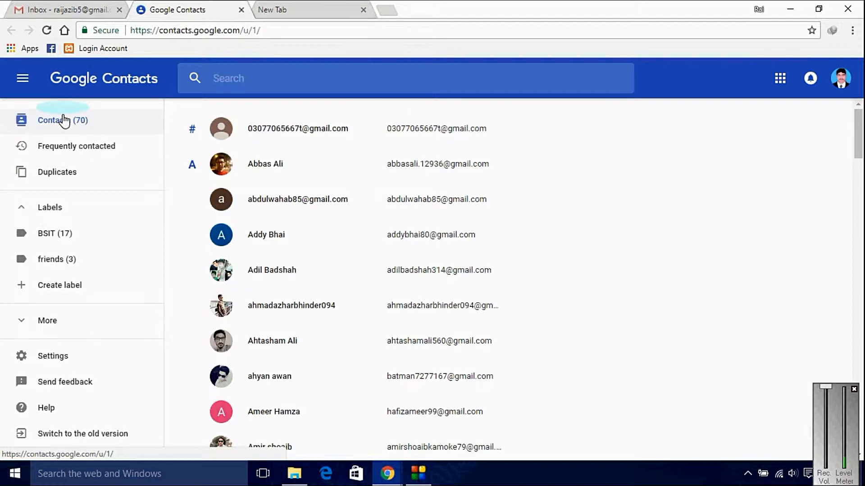
pyautogui.click(6, 127)
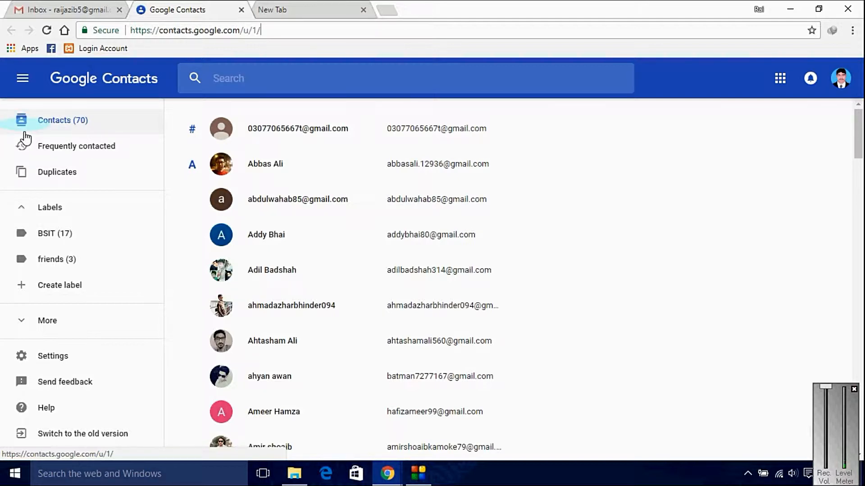
pyautogui.click(70, 127)
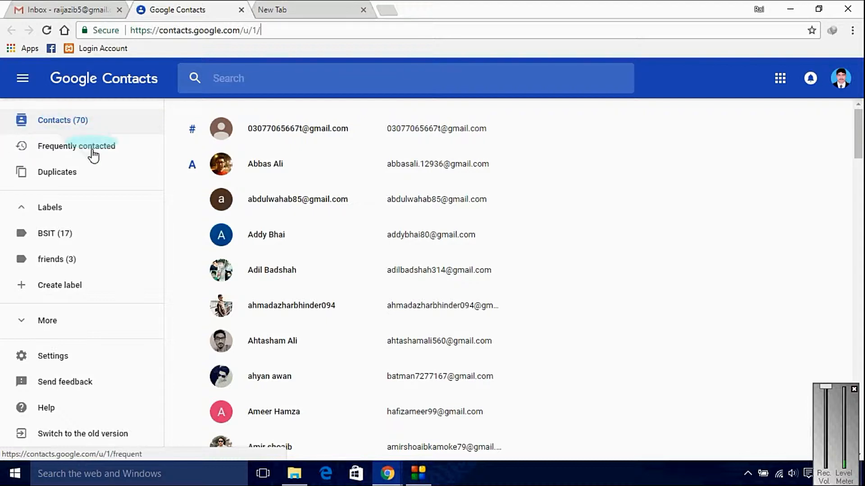
pyautogui.click(100, 176)
pyautogui.click(9, 125)
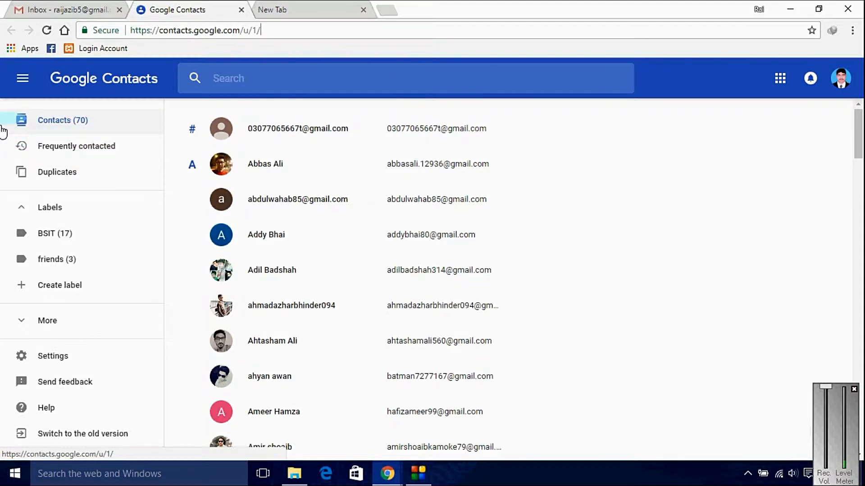
pyautogui.click(4, 152)
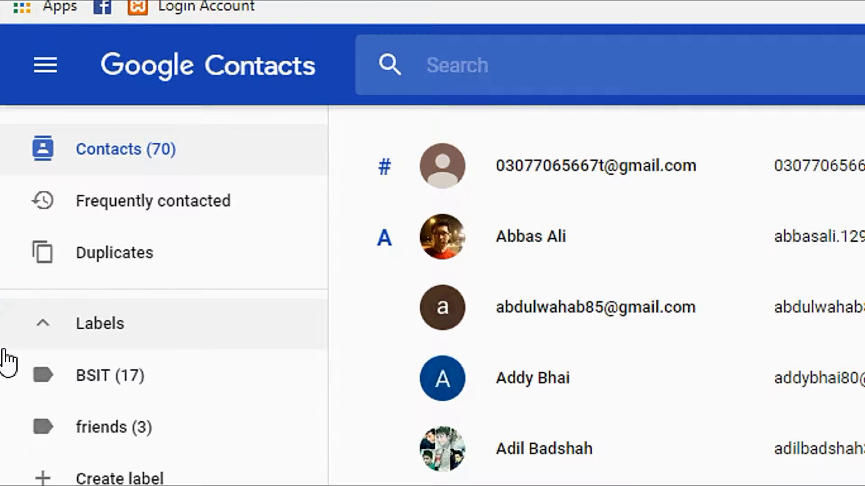
pyautogui.click(42, 325)
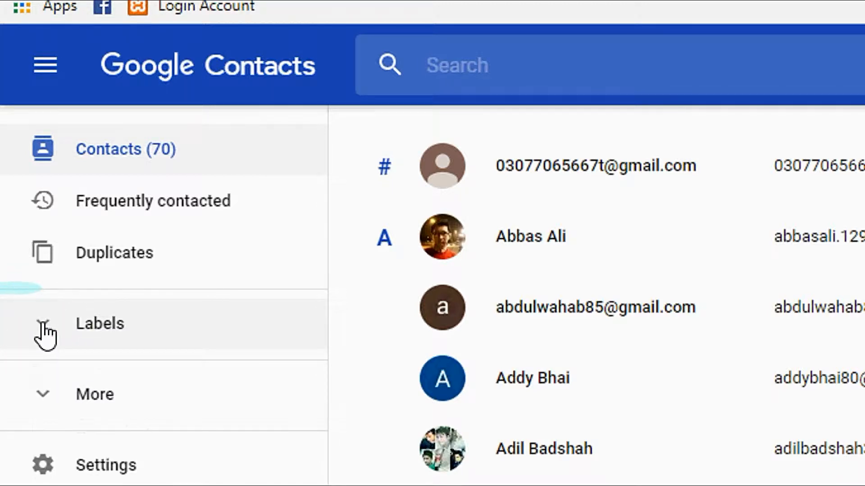
pyautogui.click(41, 325)
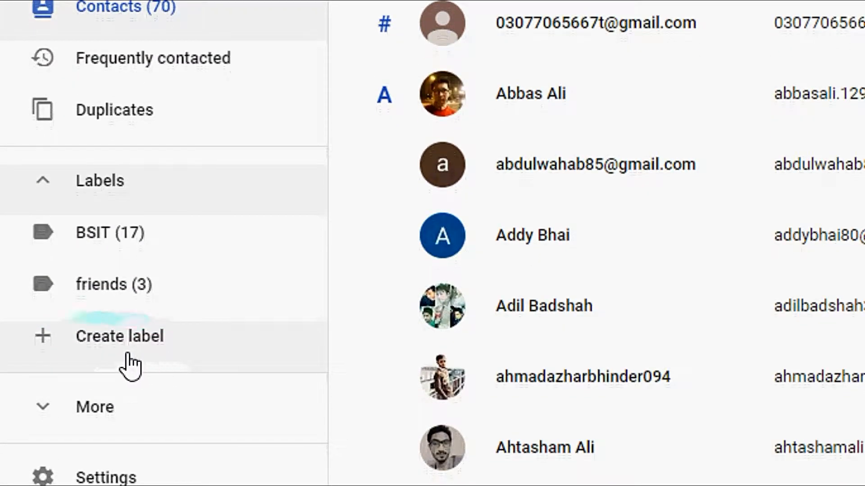
# Create a new contact label named "workers"
pyautogui.click(102, 341)
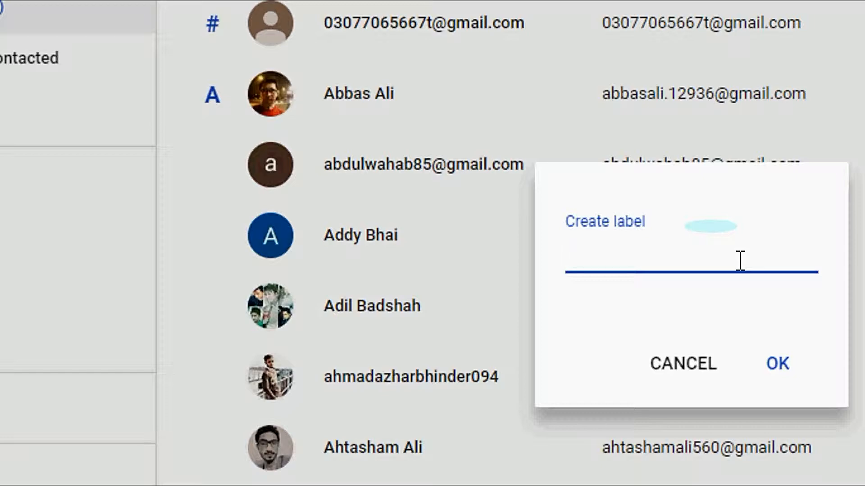
pyautogui.hotkey('ctrl', 'k')
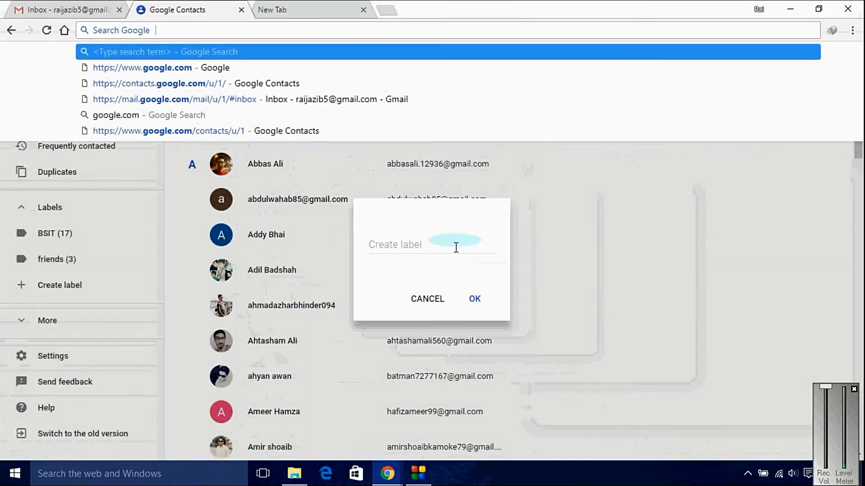
pyautogui.click(424, 245)
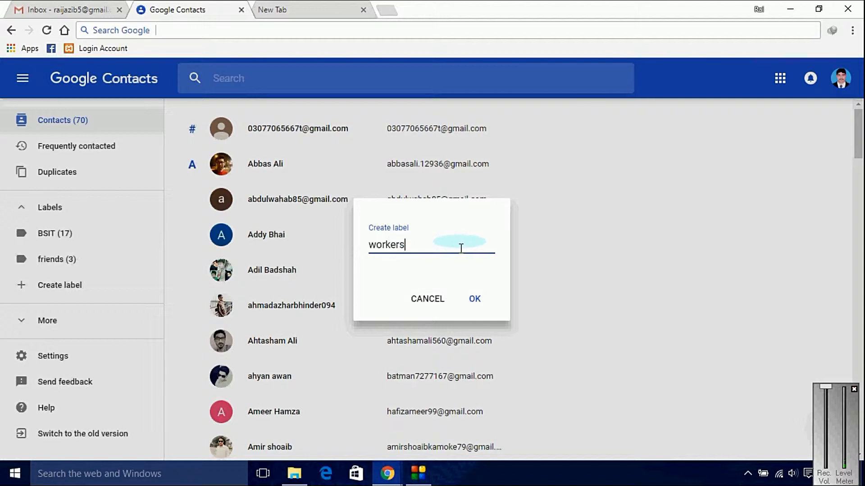
pyautogui.click(479, 300)
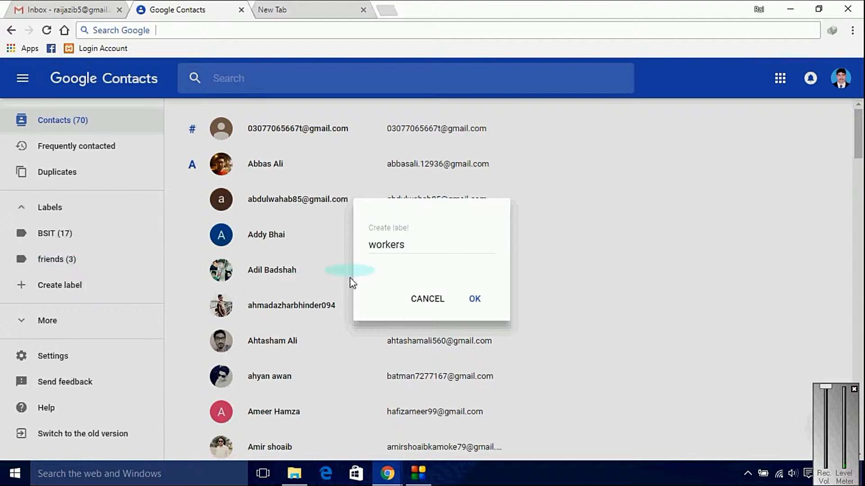
pyautogui.click(475, 300)
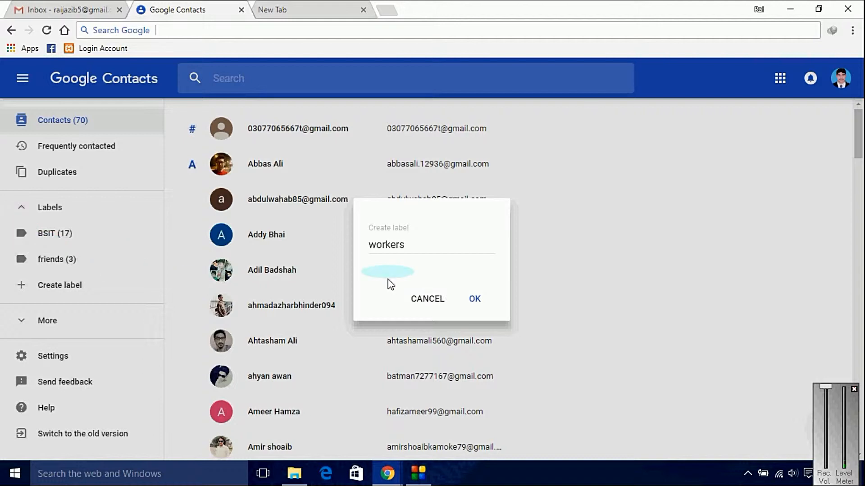
pyautogui.press('Return')
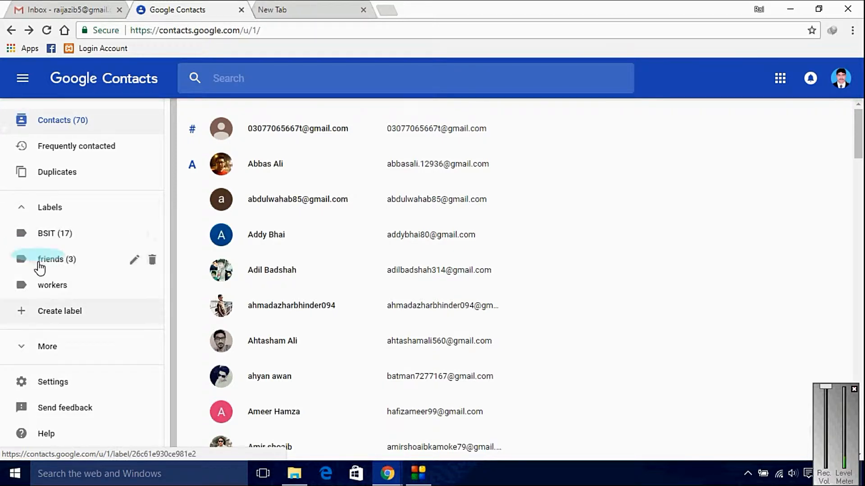
# Expand the additional contact options and open the Other contacts list
pyautogui.click(20, 351)
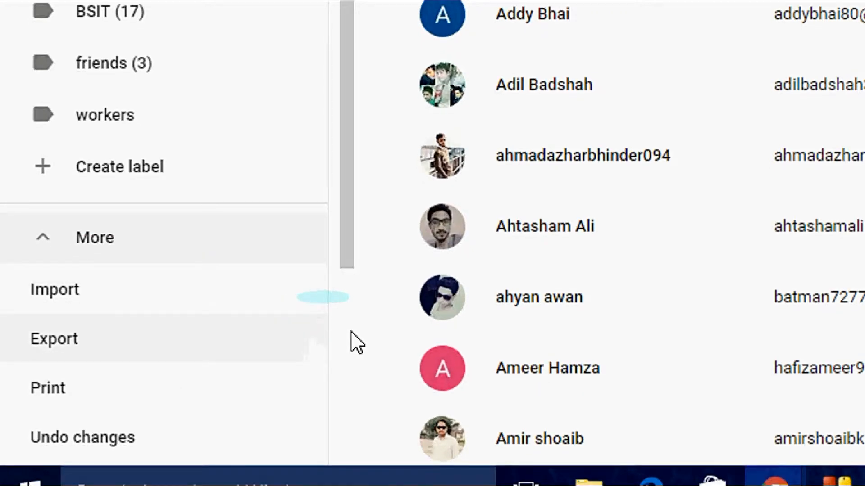
pyautogui.click(351, 333)
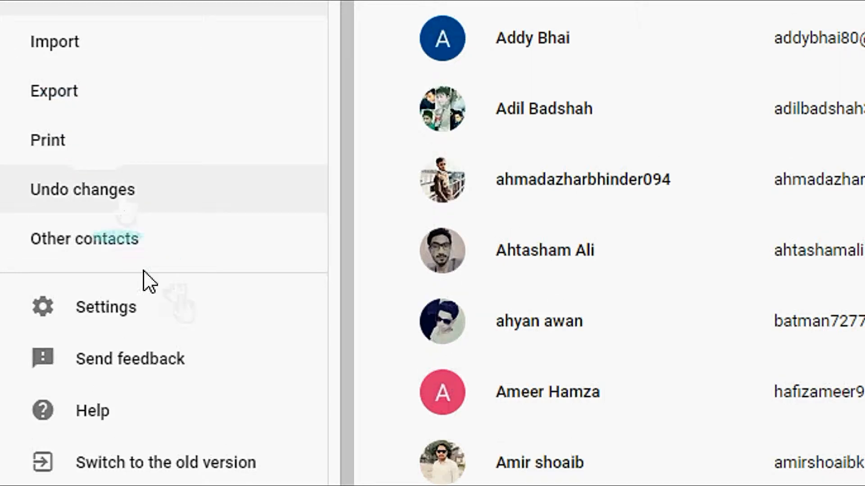
pyautogui.click(101, 247)
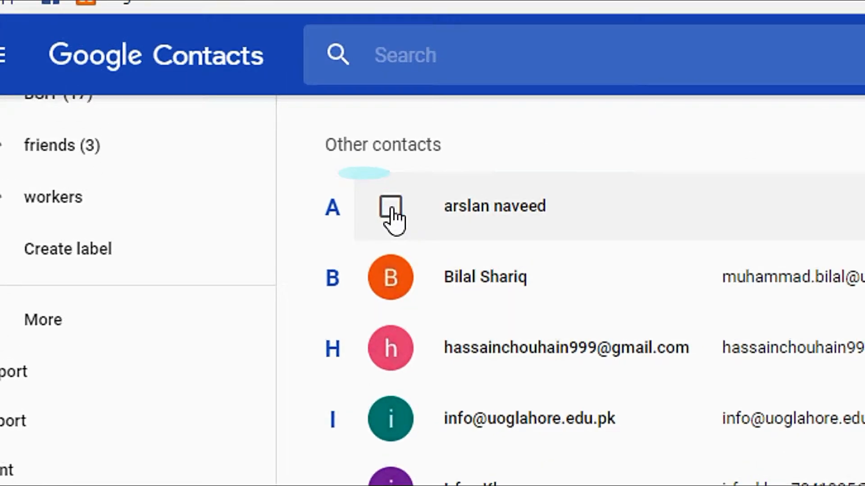
# Assign the workers label to the contact under A and the university info contact under I in Other contacts
pyautogui.click(391, 210)
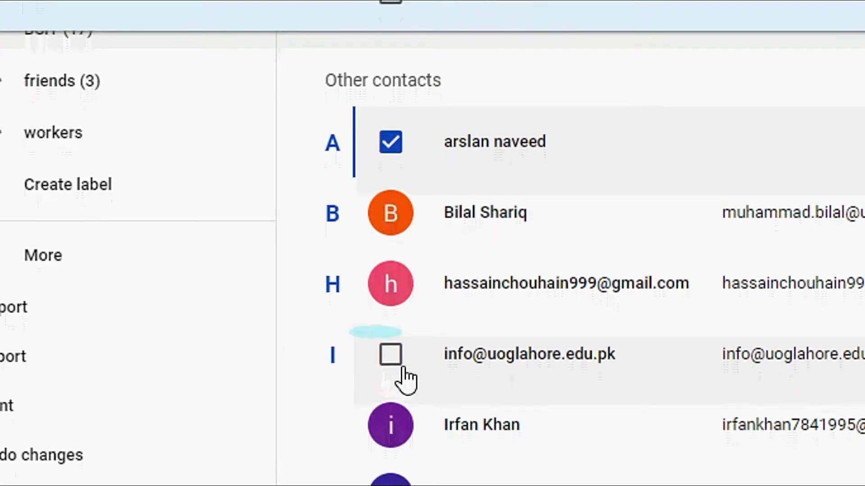
pyautogui.click(391, 354)
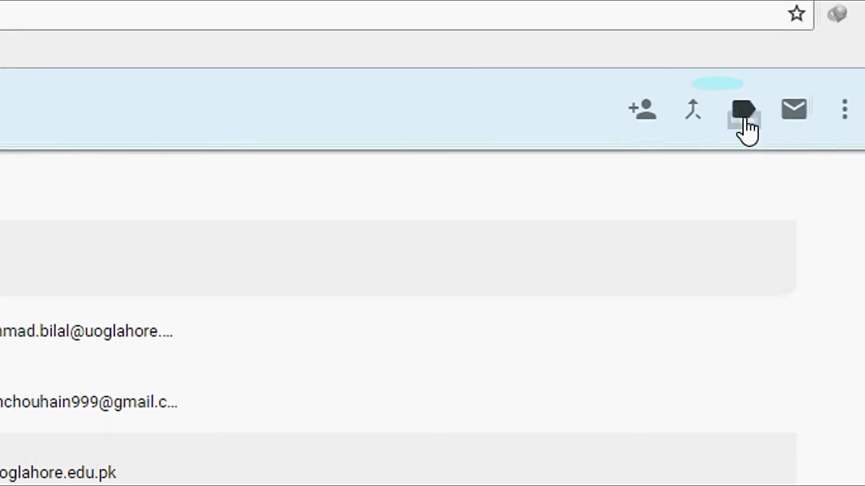
pyautogui.click(739, 132)
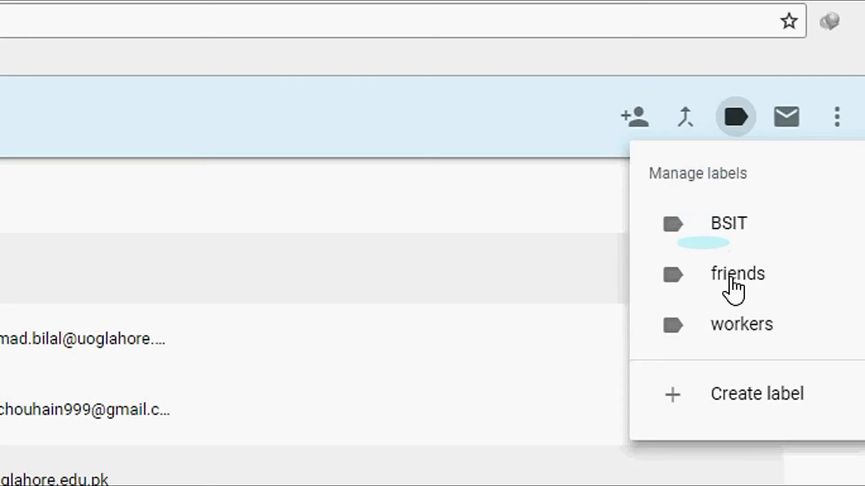
pyautogui.click(719, 326)
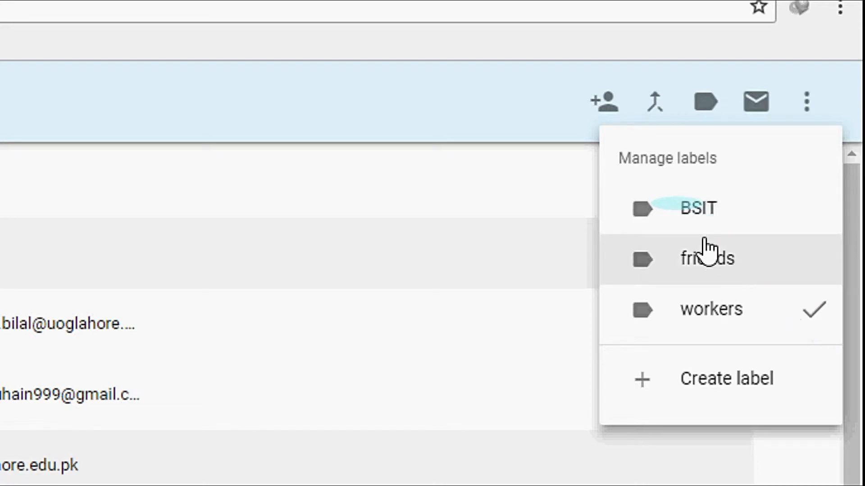
pyautogui.click(466, 115)
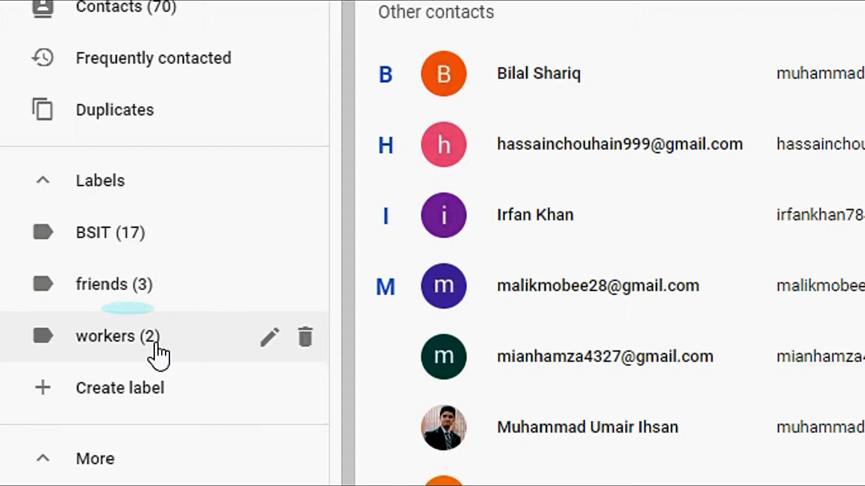
# Close the Google Contacts page and return to the Gmail inbox
pyautogui.hotkey('ctrl', 'k')
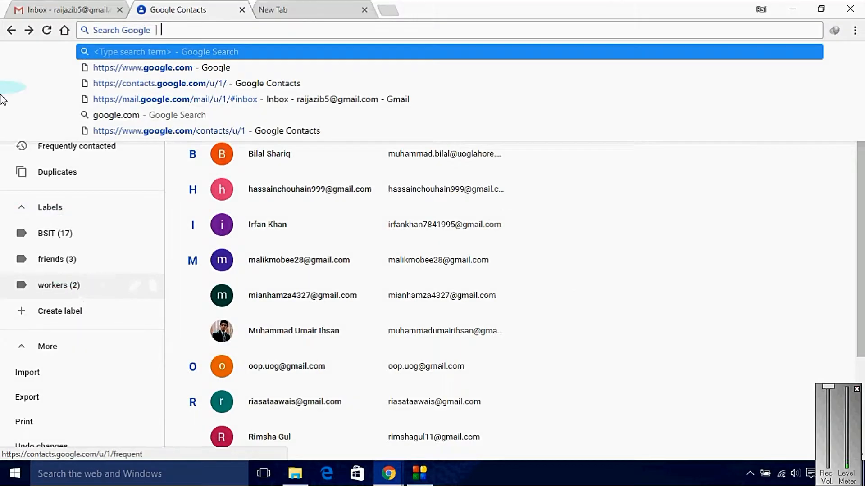
pyautogui.click(65, 7)
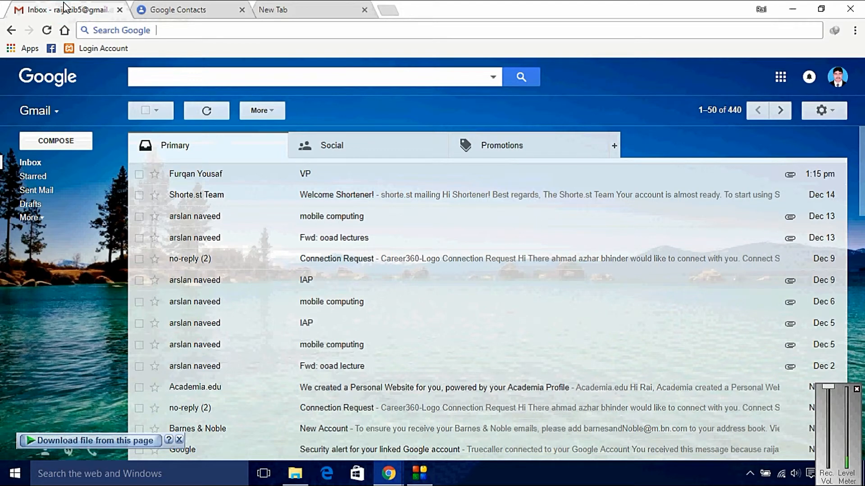
pyautogui.click(172, 8)
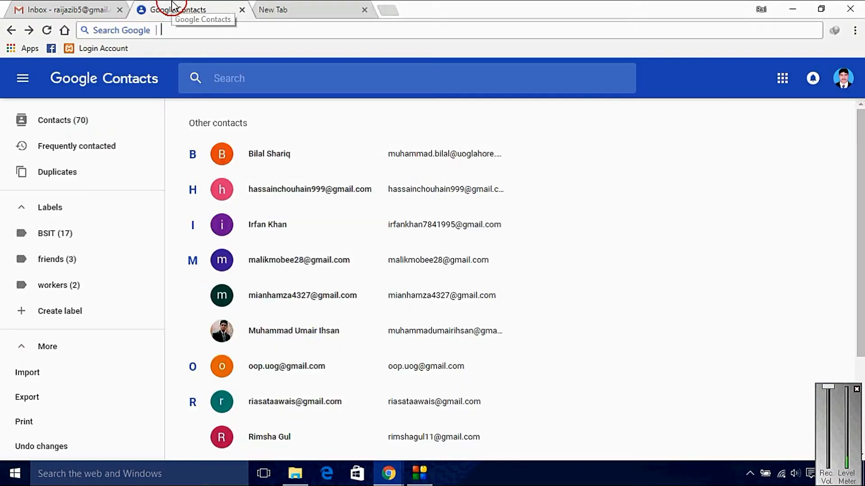
pyautogui.click(243, 9)
pyautogui.click(49, 6)
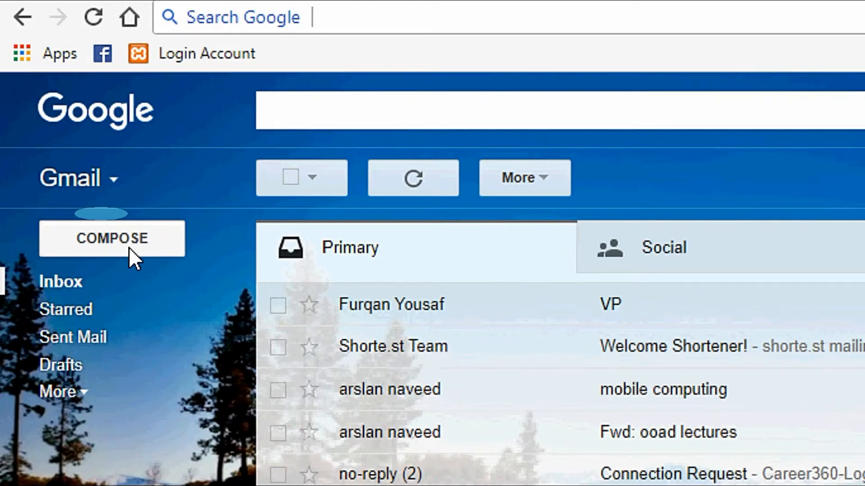
# Compose a new message and add the workers group as its To recipient
pyautogui.click(129, 247)
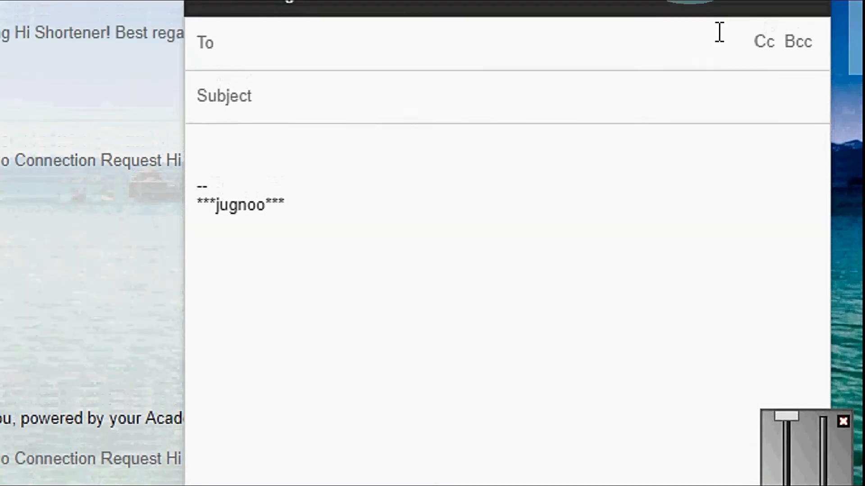
pyautogui.hotkey('ctrl', 'k')
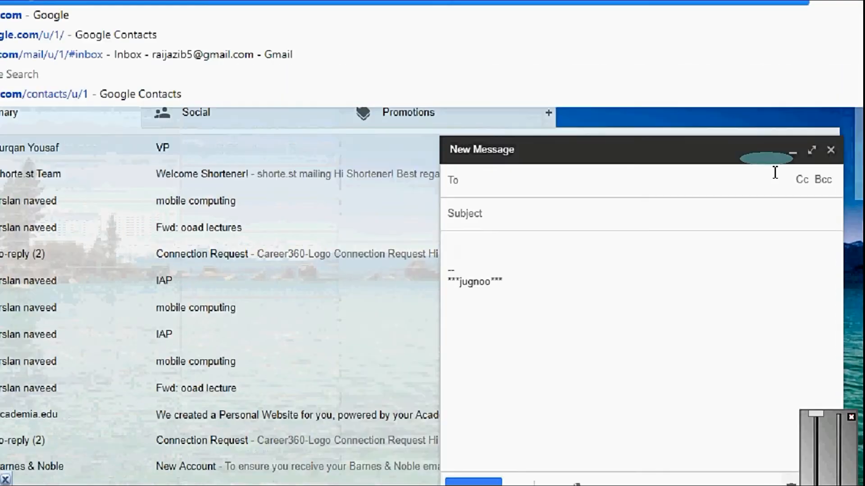
pyautogui.click(516, 37)
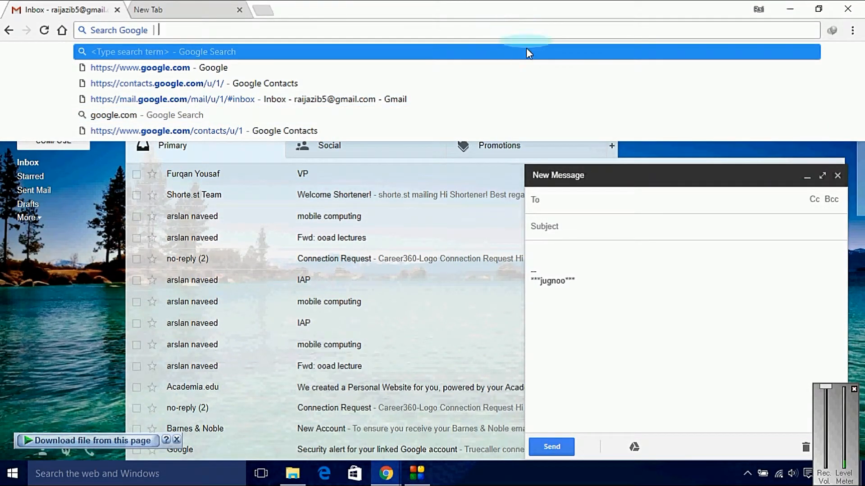
pyautogui.click(615, 130)
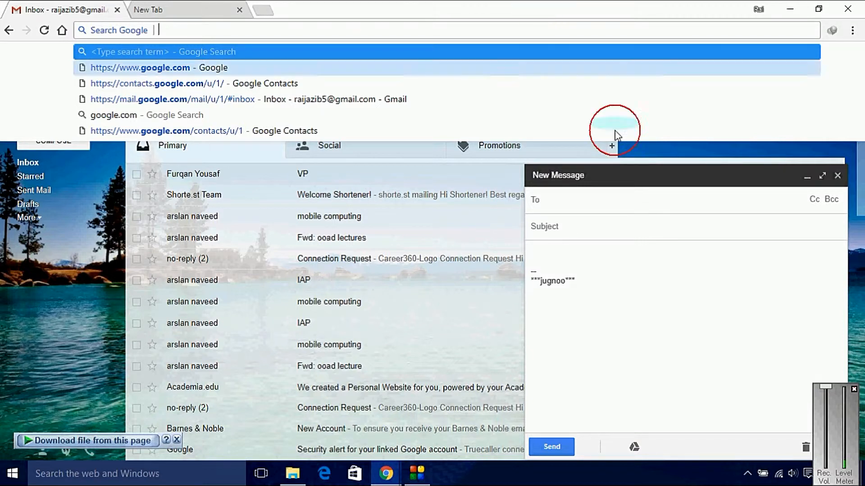
pyautogui.click(550, 203)
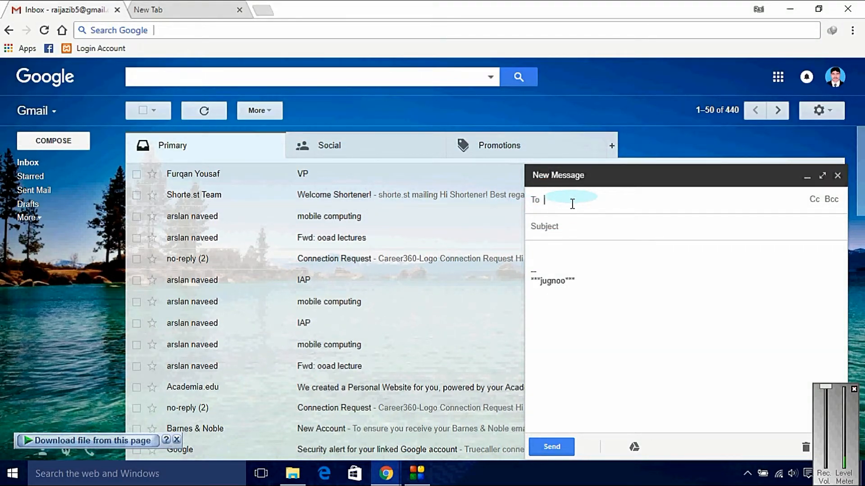
pyautogui.write('wo')
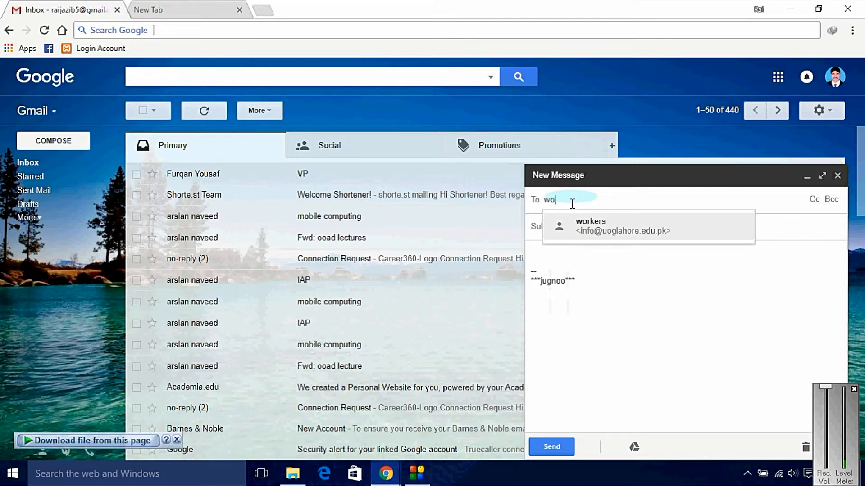
pyautogui.click(598, 226)
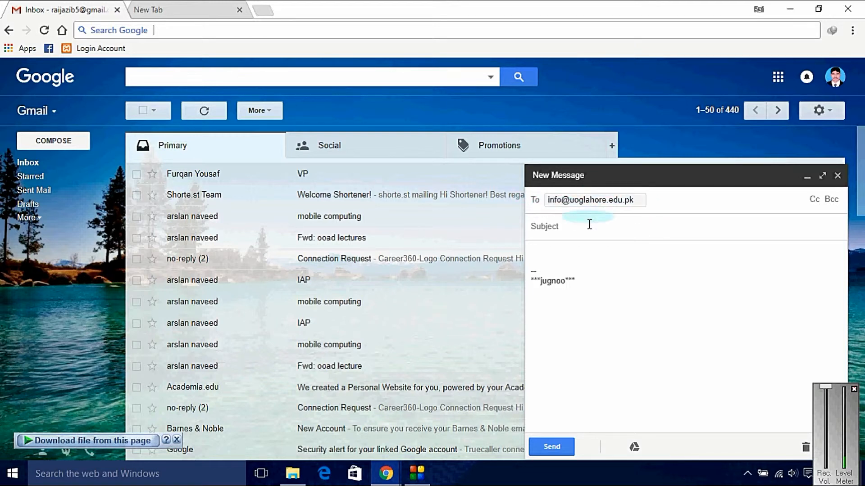
# Show the message's Bcc field and add the workers group as a Bcc recipient
pyautogui.click(834, 203)
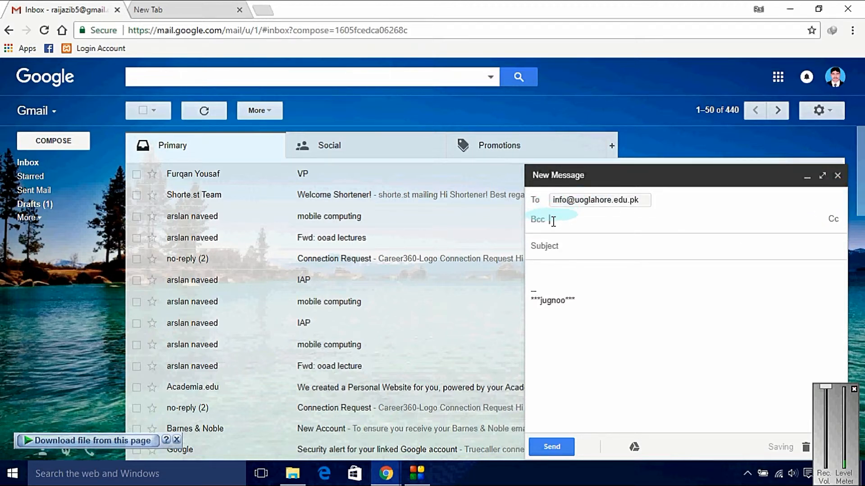
pyautogui.write('w')
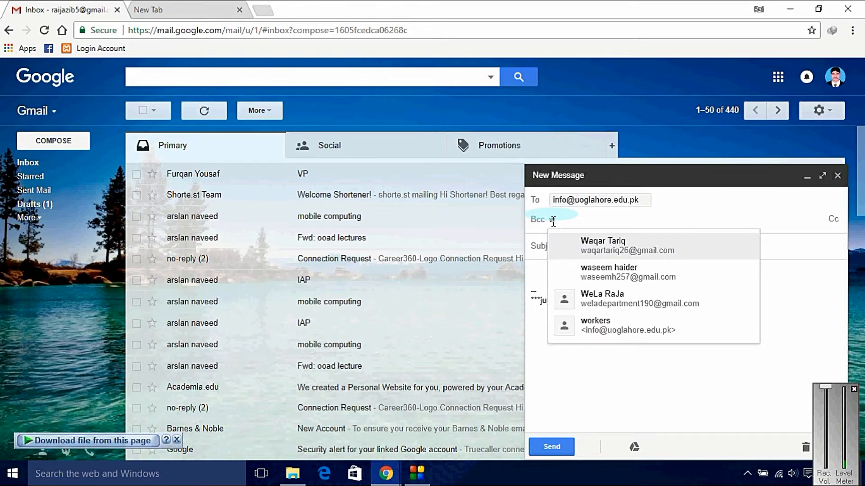
pyautogui.click(600, 327)
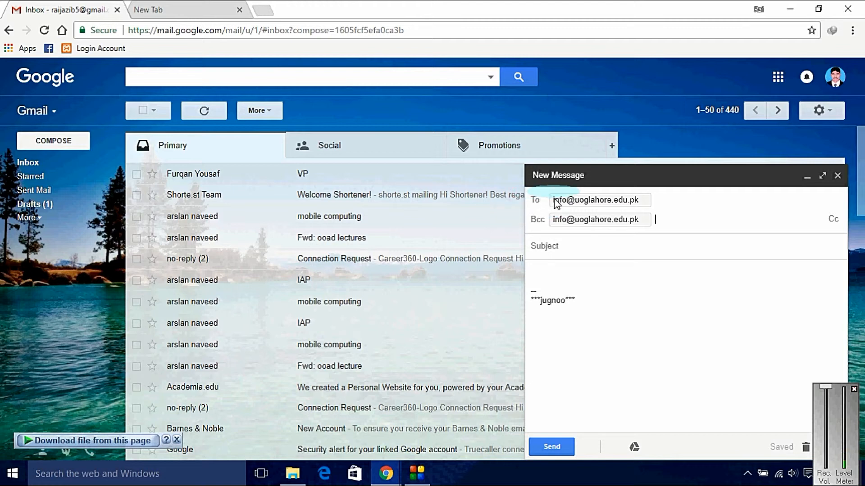
pyautogui.click(745, 249)
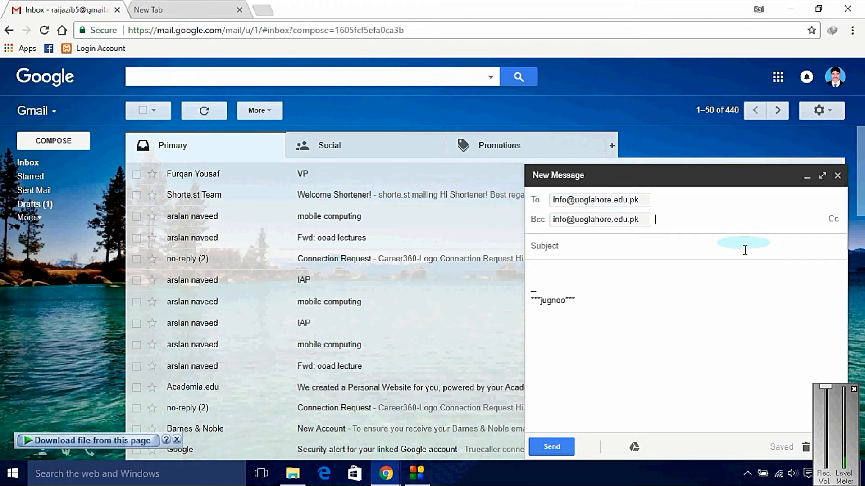